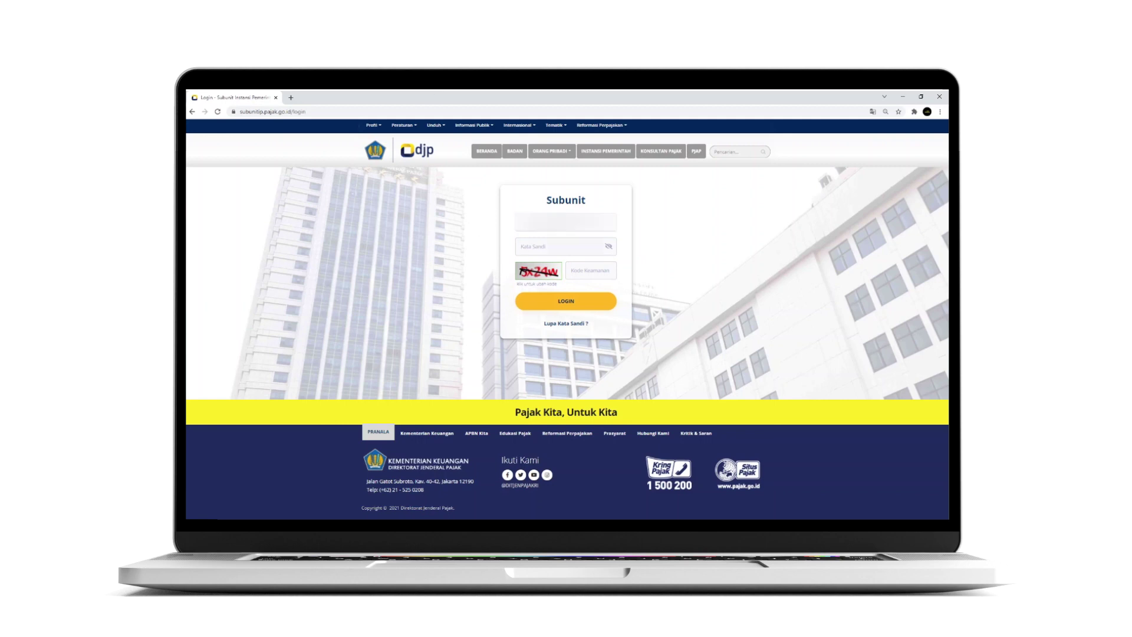
Finish logging in with the account password, then start a new Pasal 21 slip under SPT 21
key(ctrl+v)
key(Tab)
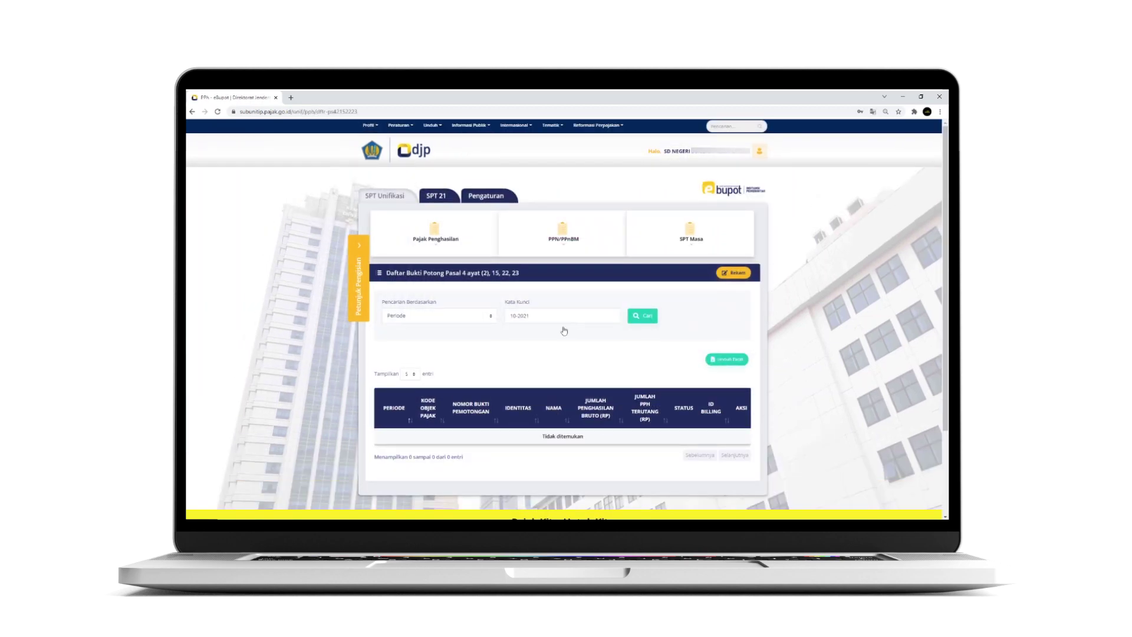
click(440, 197)
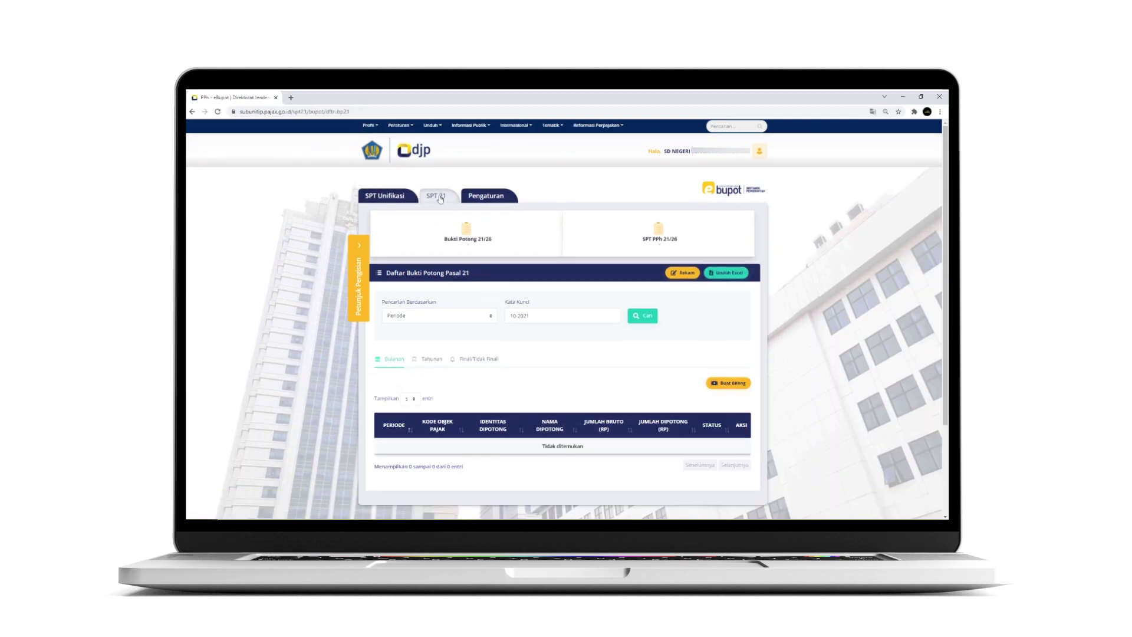
scroll(674, 238, down, 1)
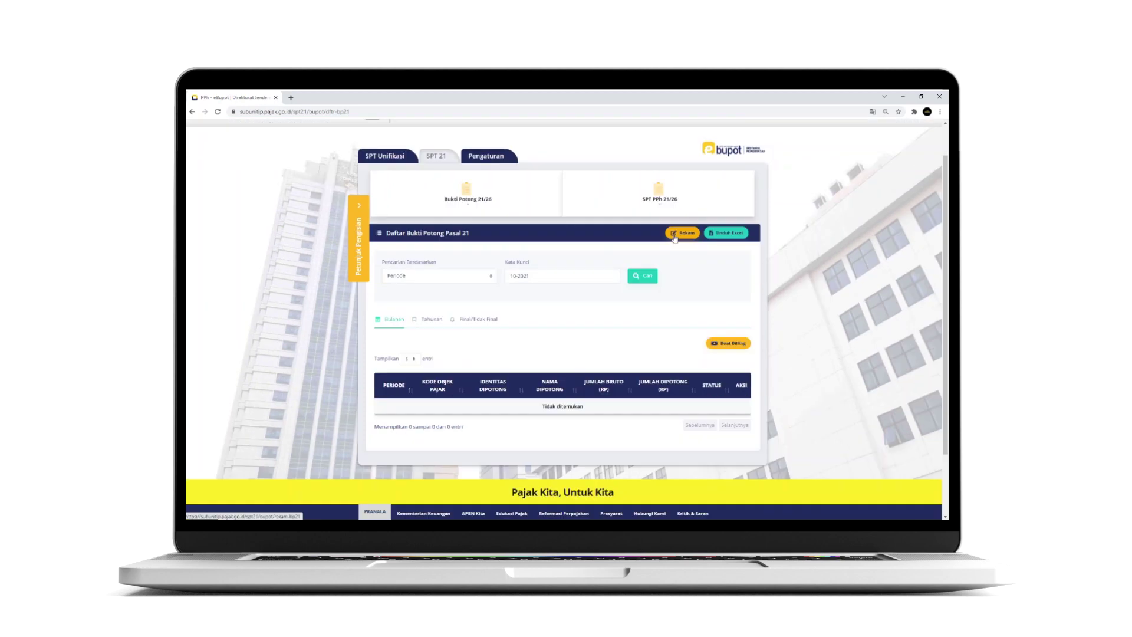
click(674, 235)
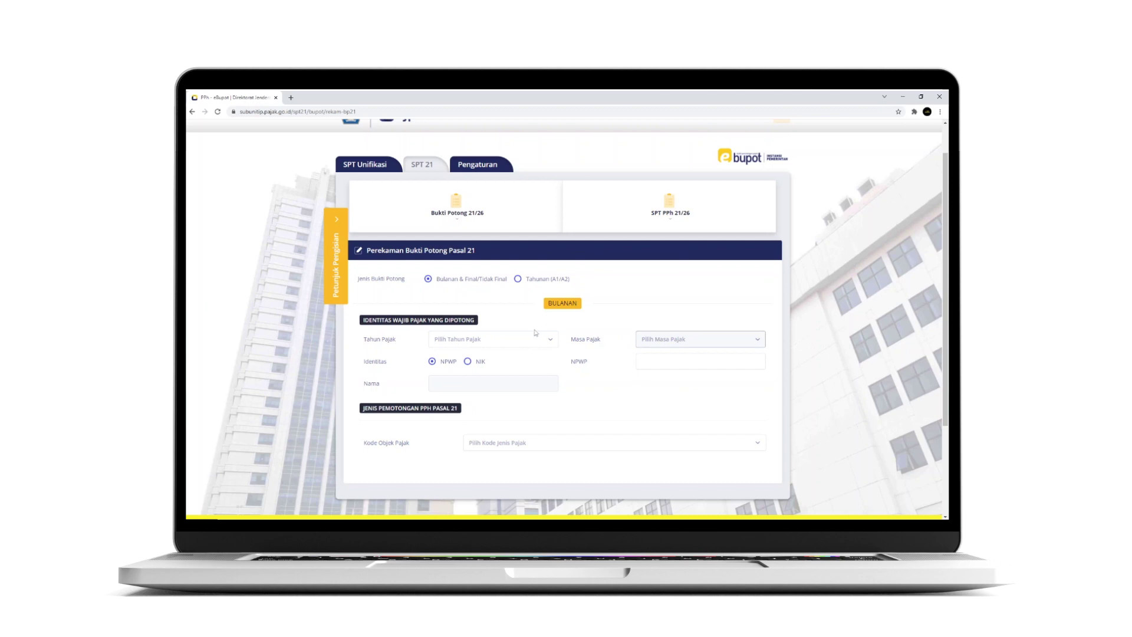
Set the slip's tax year to 2021 and tax period to September
click(522, 344)
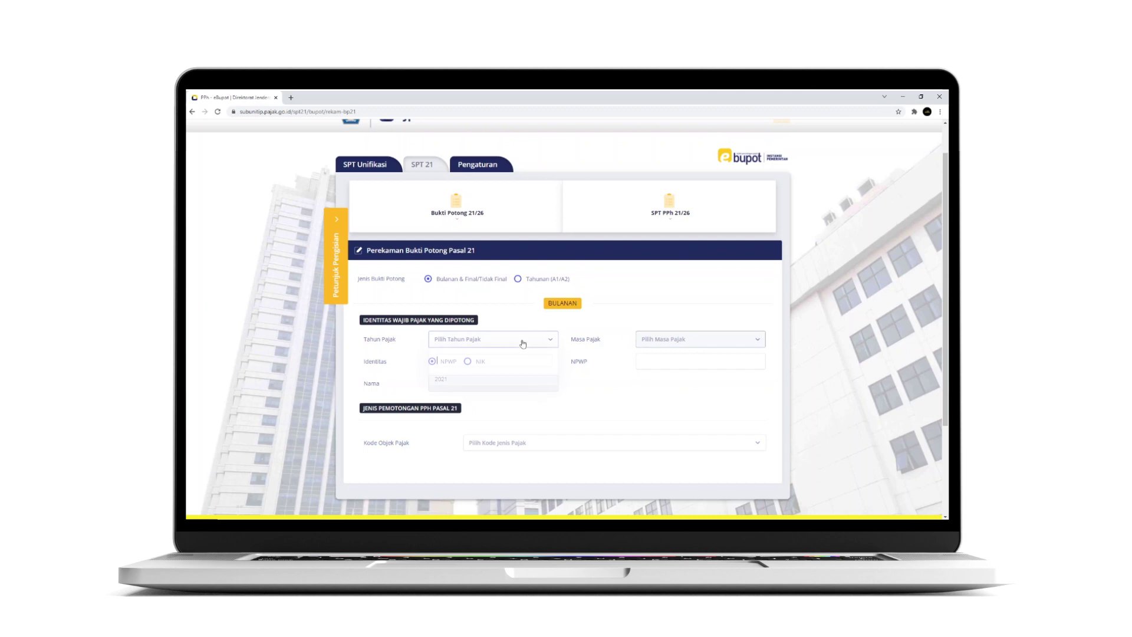
click(502, 380)
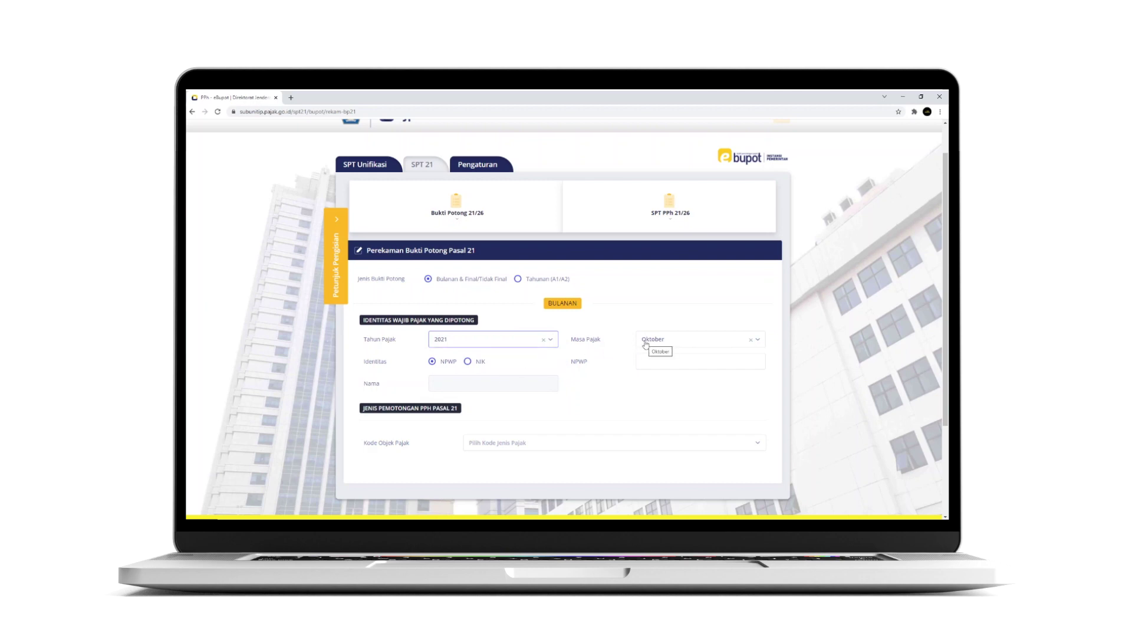
click(646, 345)
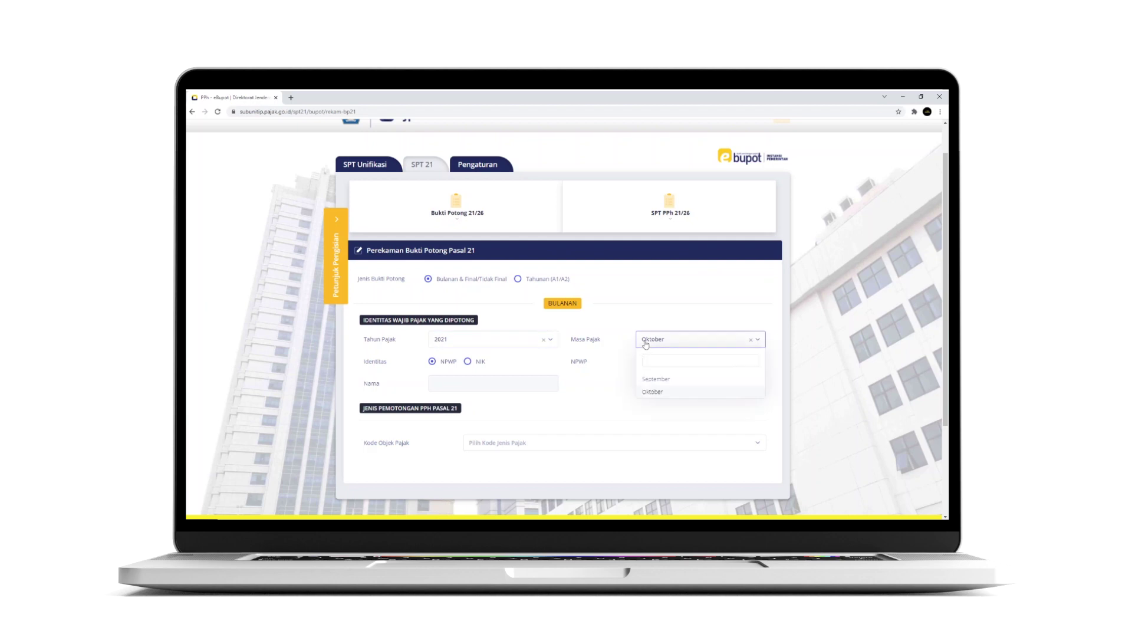
click(648, 378)
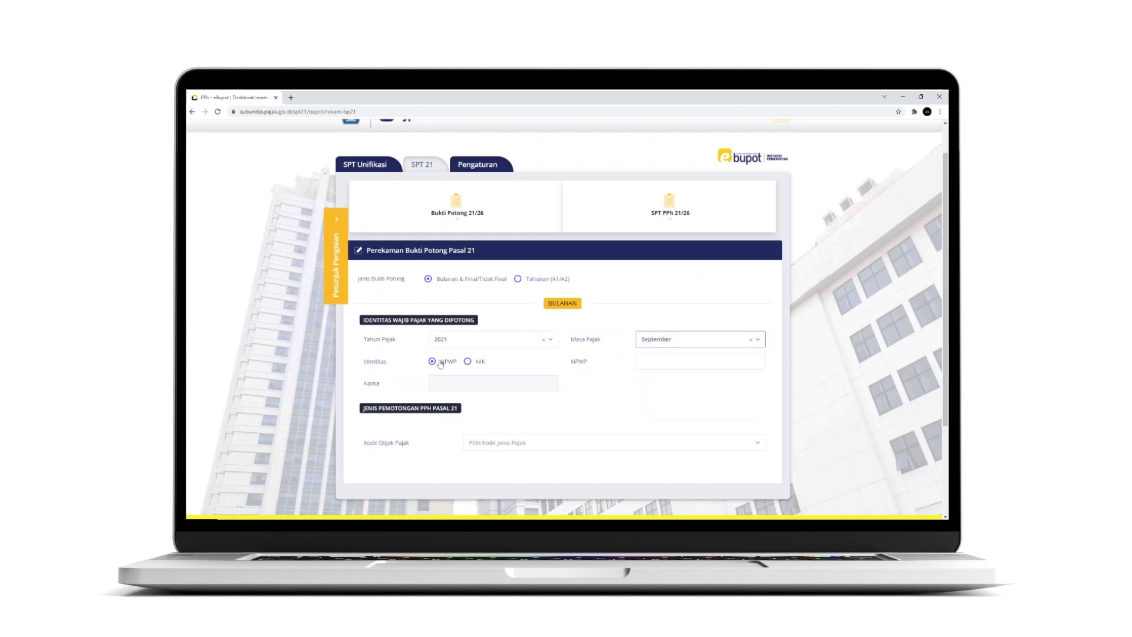
Paste the payee's NPWP, then tick qq and try 'ISTERI' in its name field before erasing it
key(Tab)
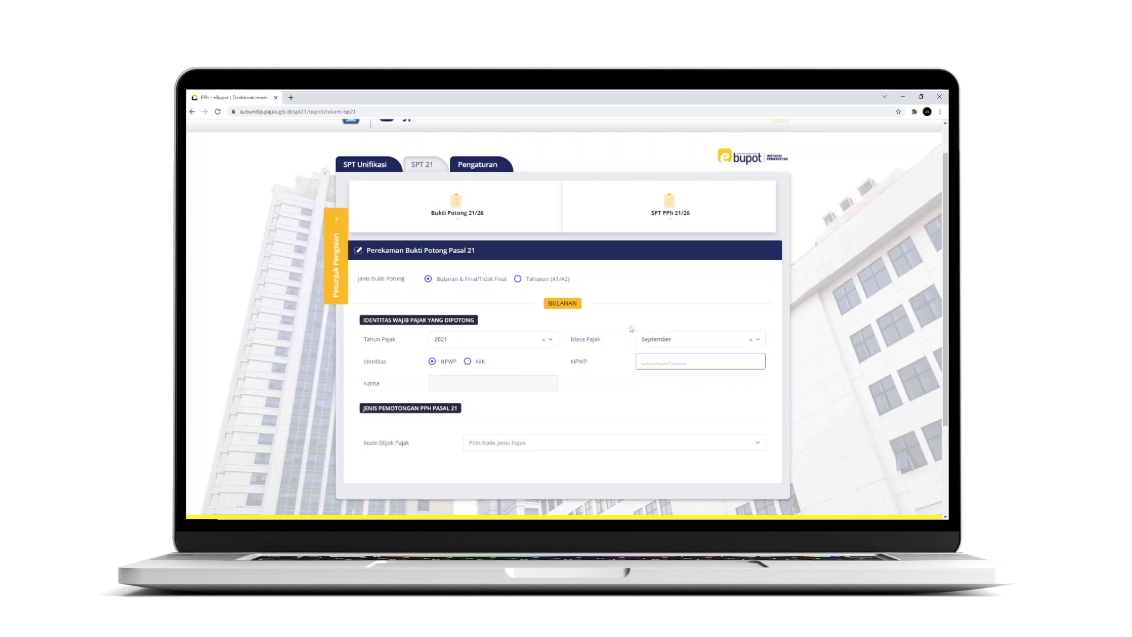
key(ctrl+v)
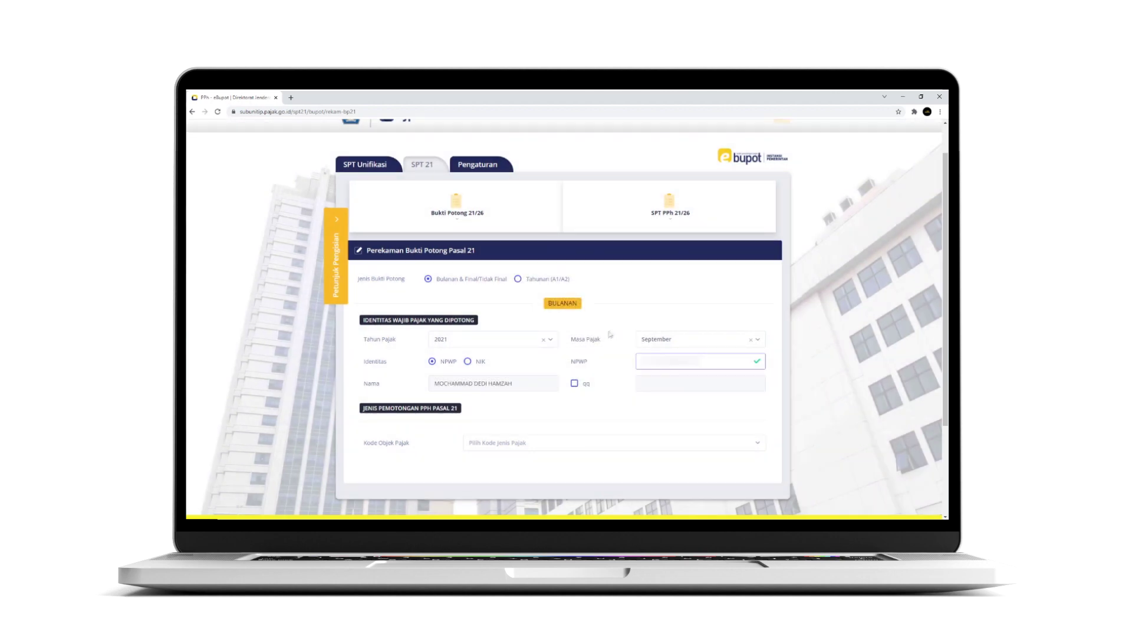
click(574, 384)
click(645, 384)
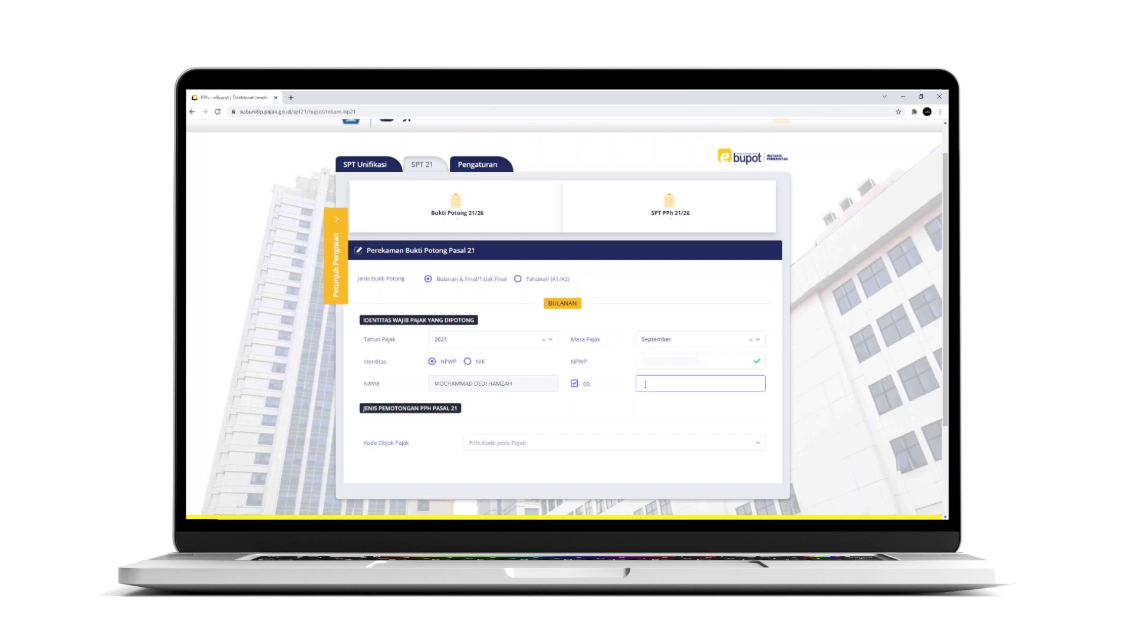
text(ISTERI)
key(BackSpace)
key(BackSpace)
key(BackSpace)
Untick qq and set Kode Objek Pajak to 21-402-01 by searching '402'
click(582, 385)
click(544, 450)
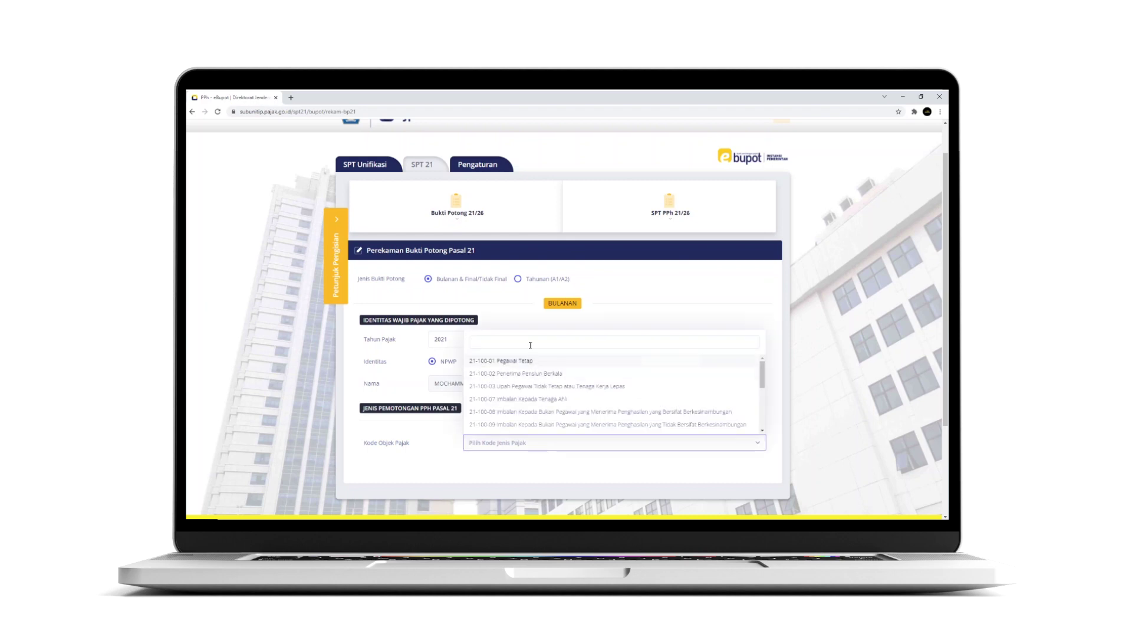
text(402)
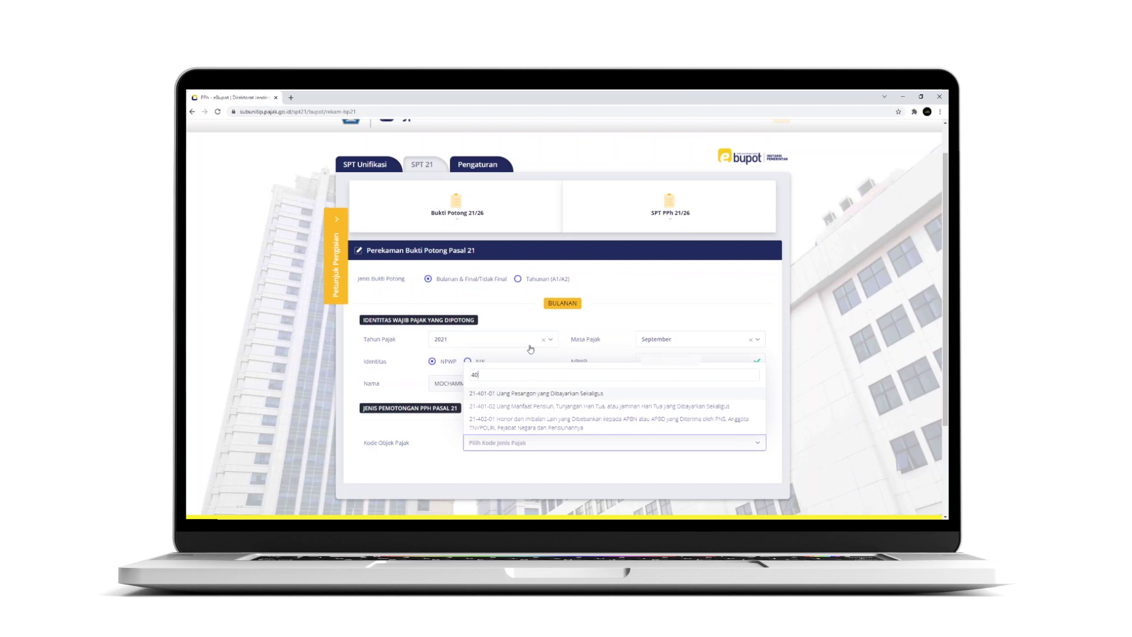
click(521, 419)
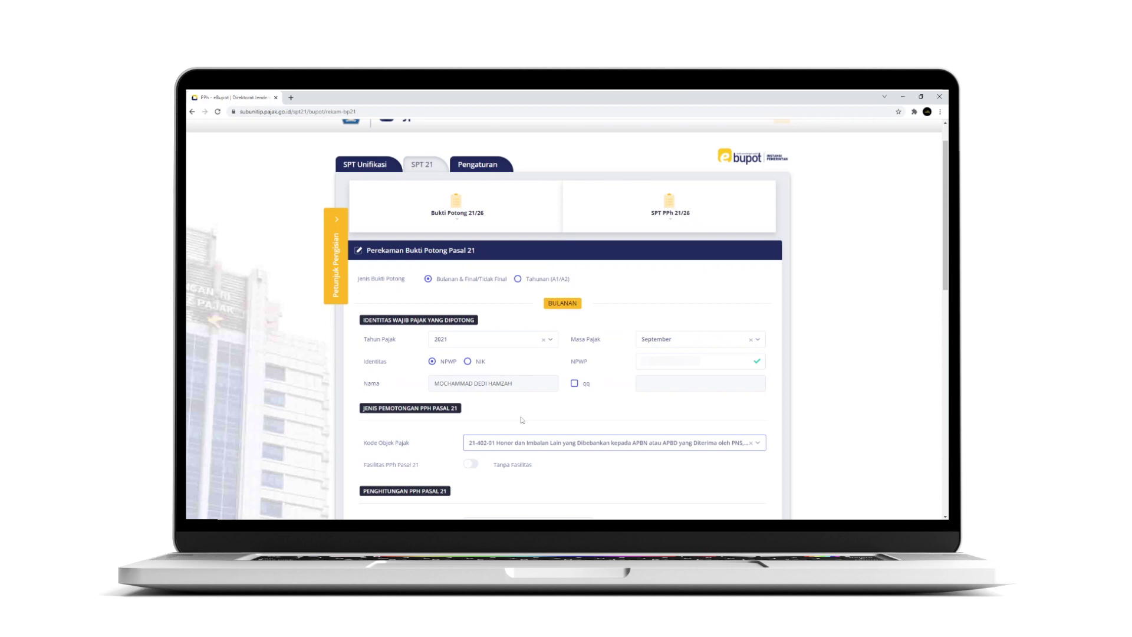
Enter gross income 2.000.000 and choose the Golongan III, Perwira Pertama - 5% rate
scroll(521, 419, down, 2)
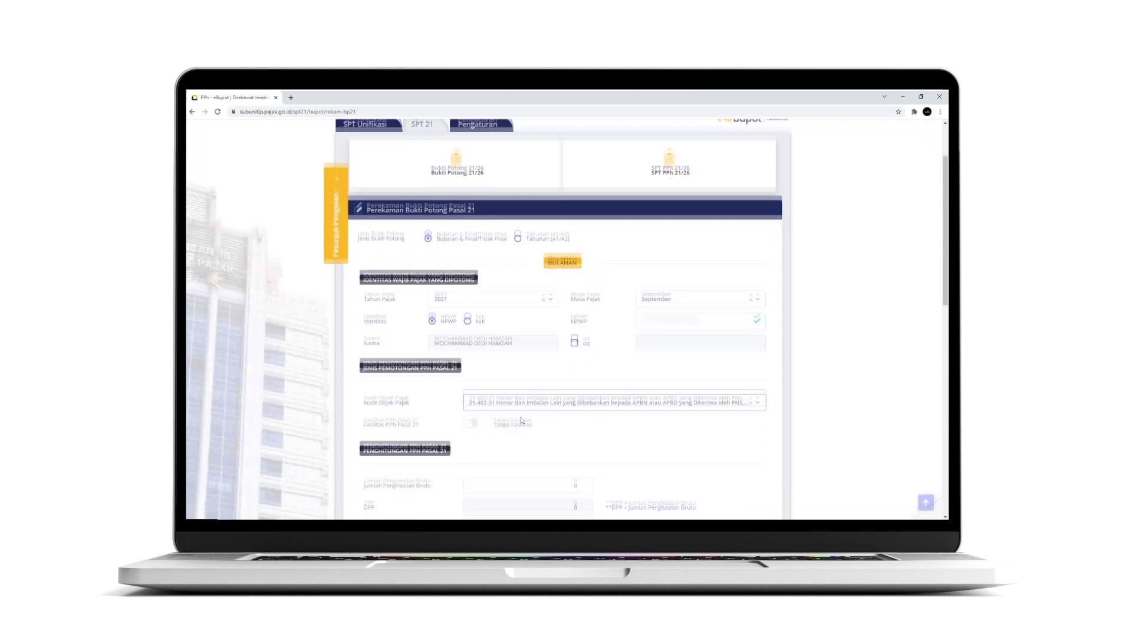
click(521, 417)
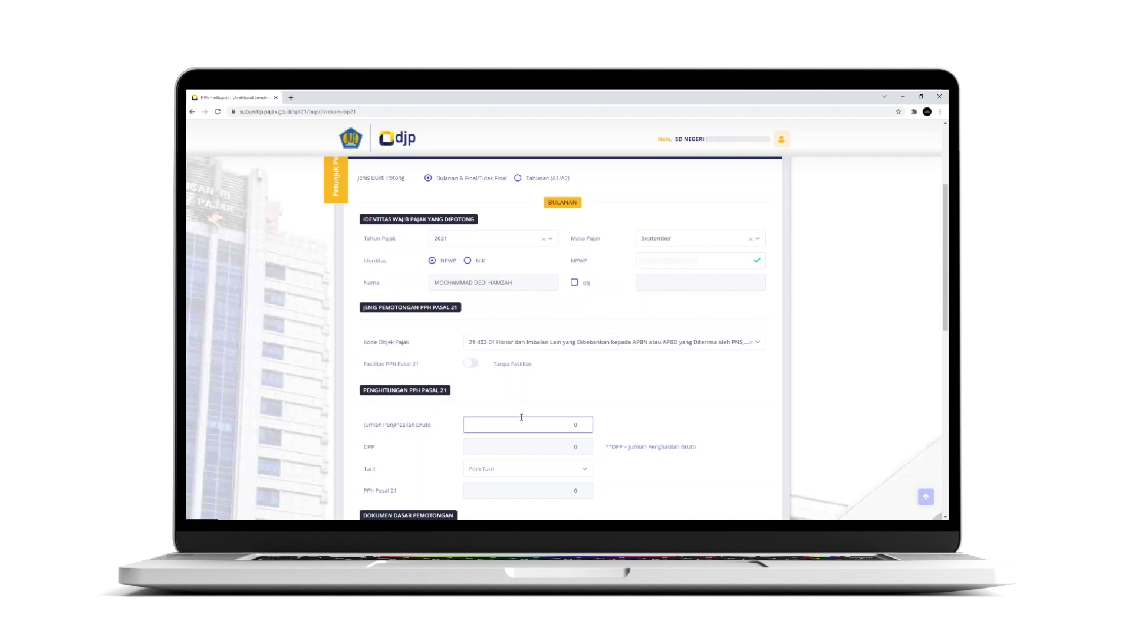
text(20.000.000)
key(Tab)
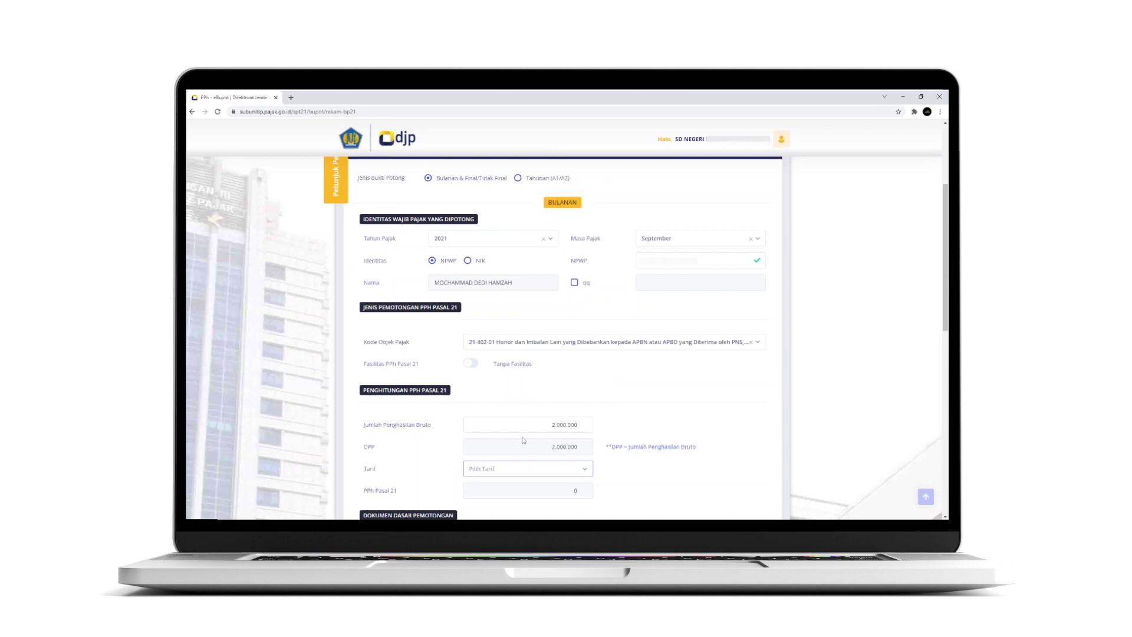
click(518, 468)
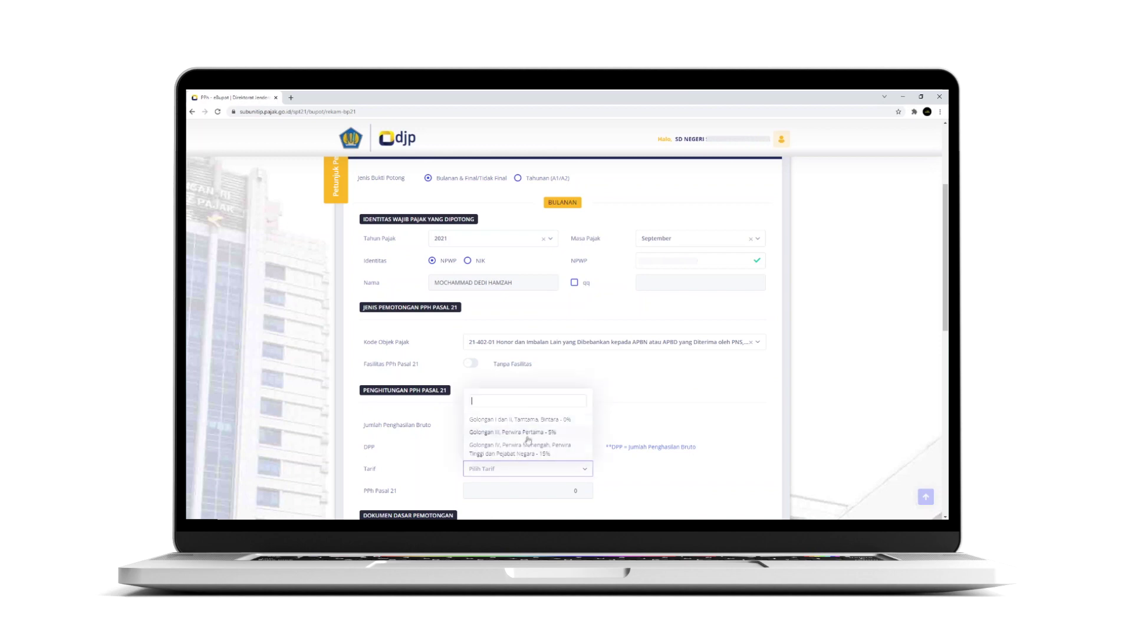
click(528, 433)
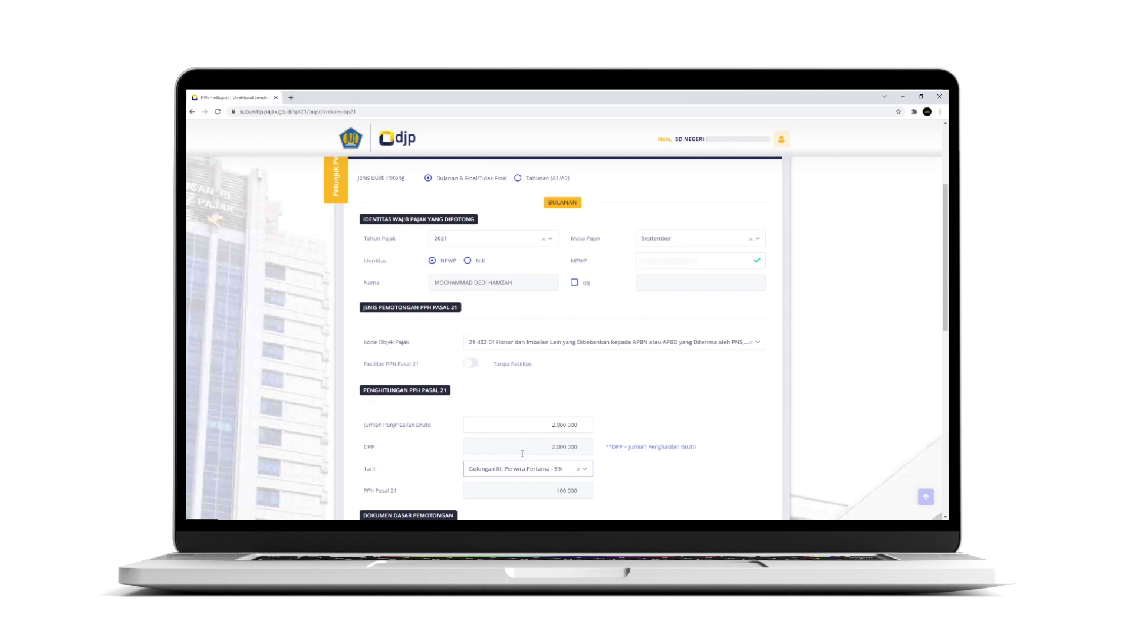
scroll(521, 452, down, 3)
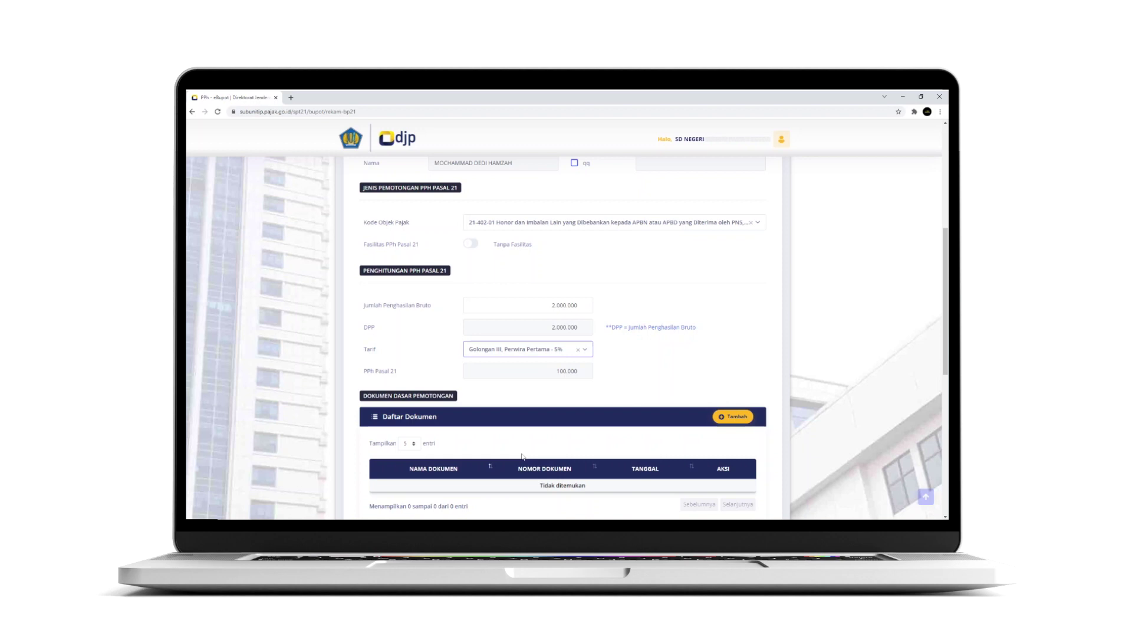
click(746, 418)
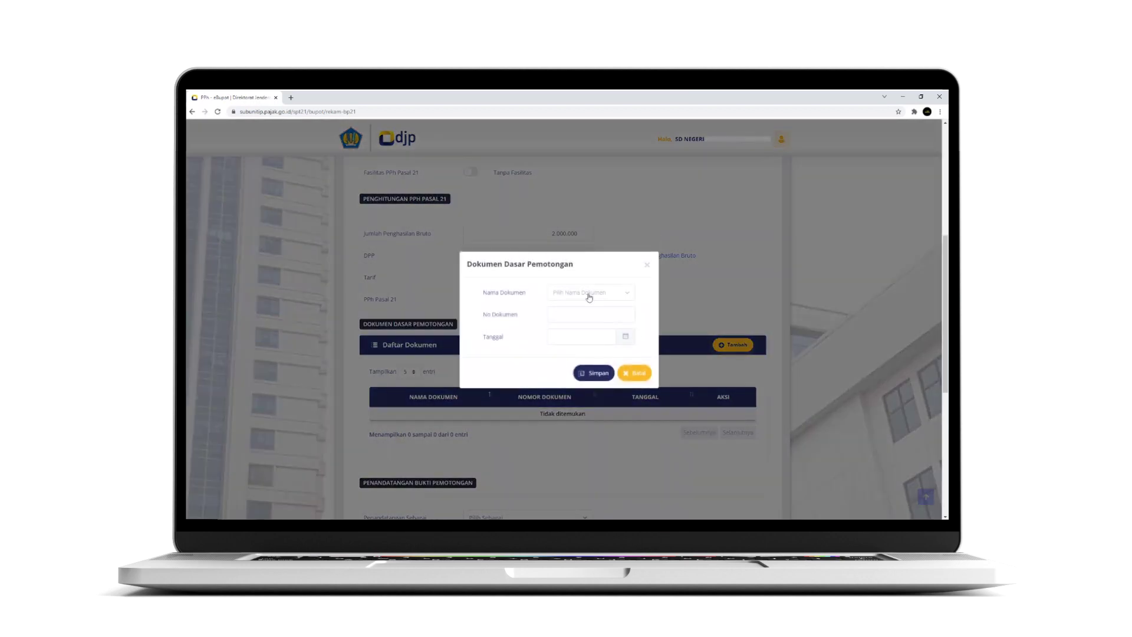
click(589, 294)
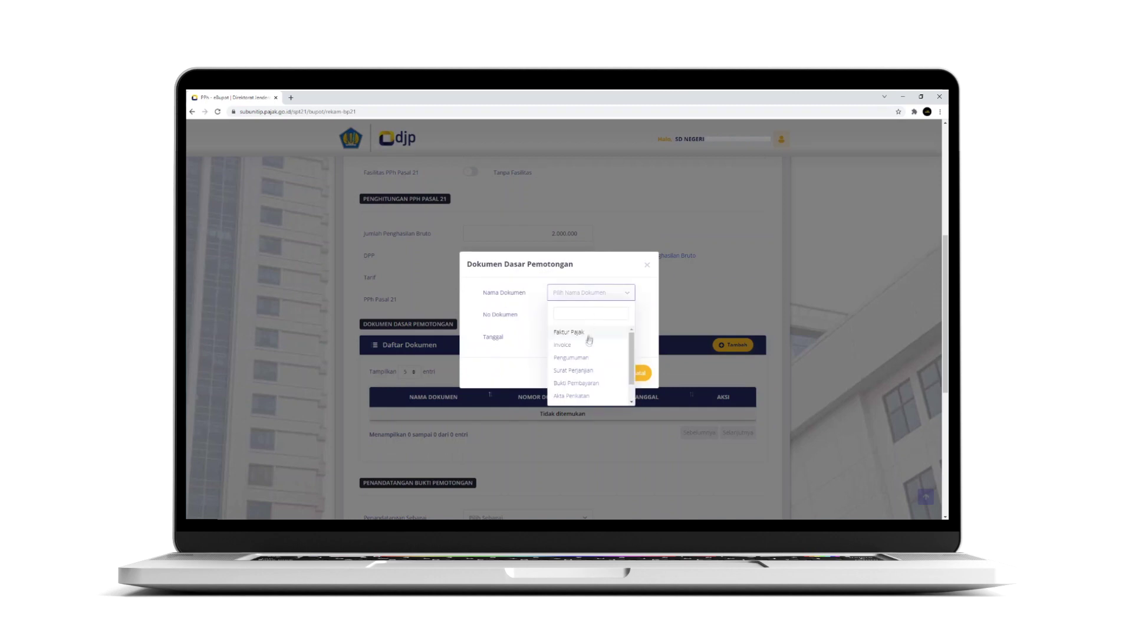
click(582, 372)
click(598, 312)
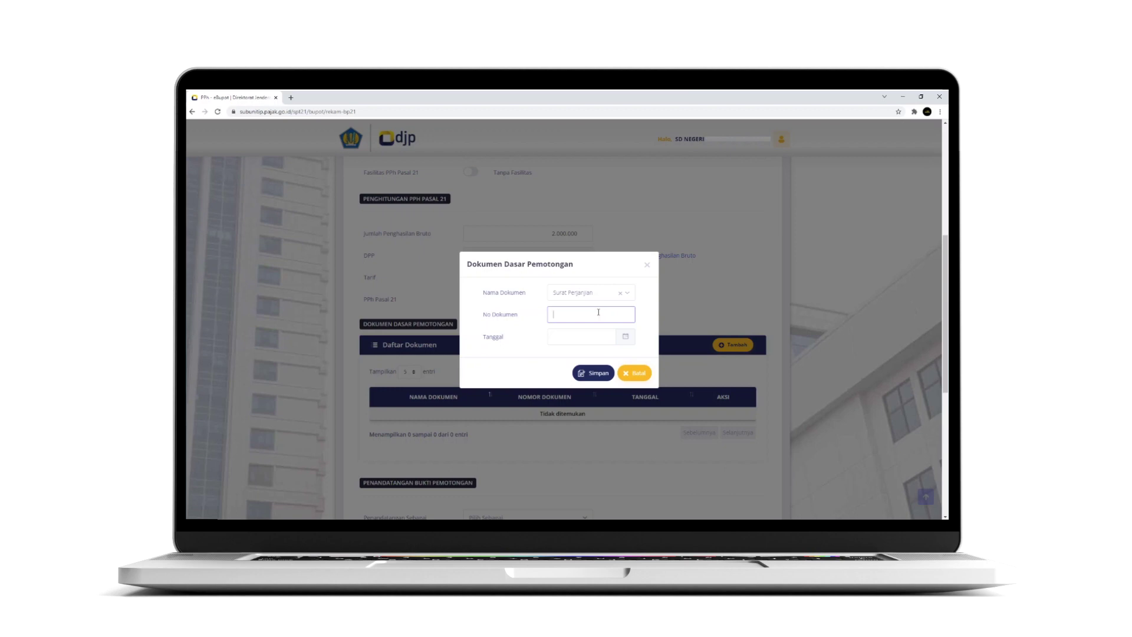
text(sp2dk)
text(SP)
text(2DK/001)
key(ctrl+a)
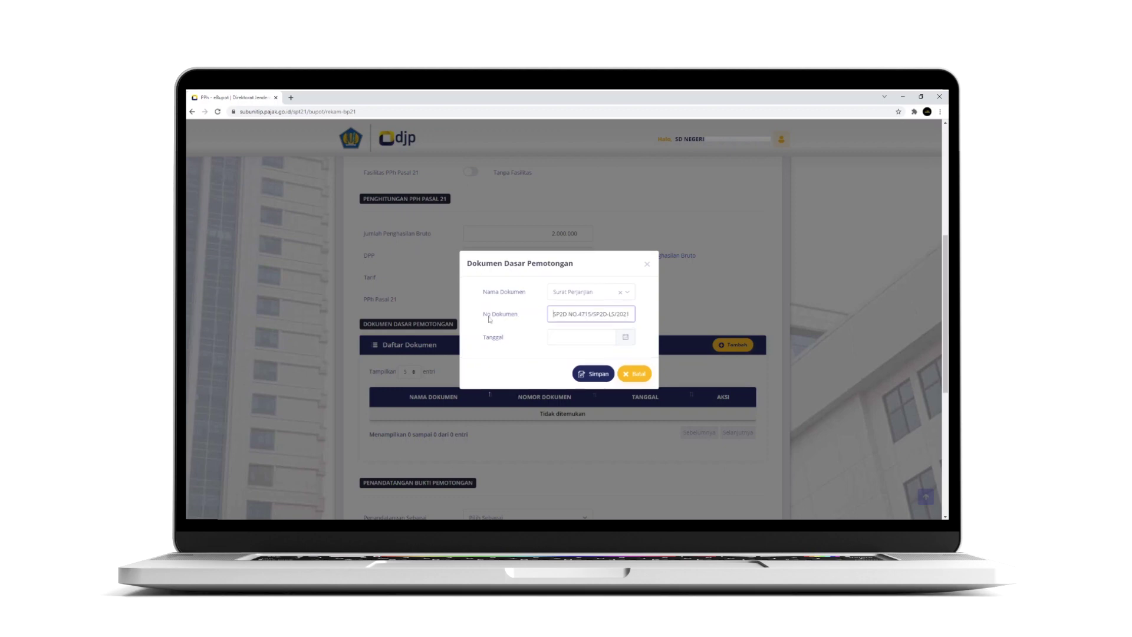
key(Tab)
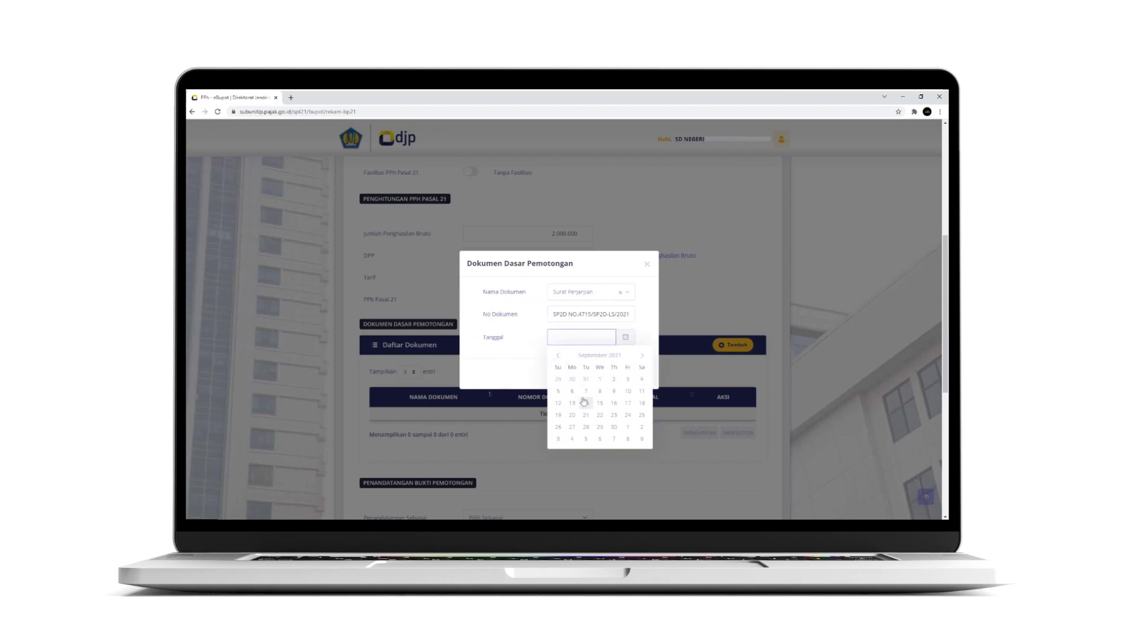
click(585, 402)
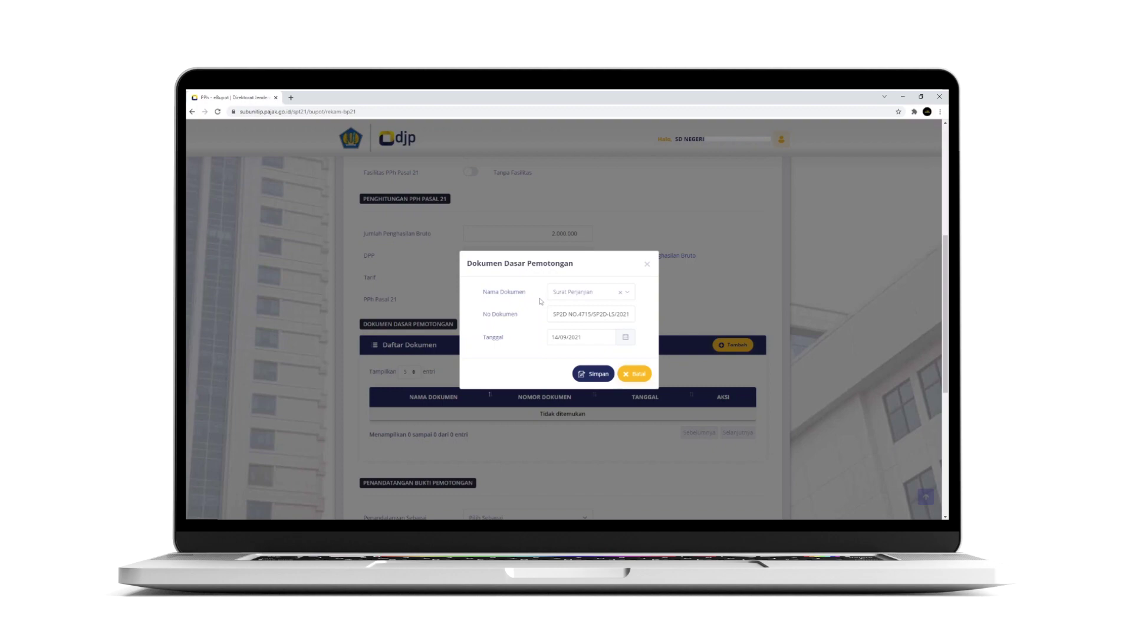
click(576, 372)
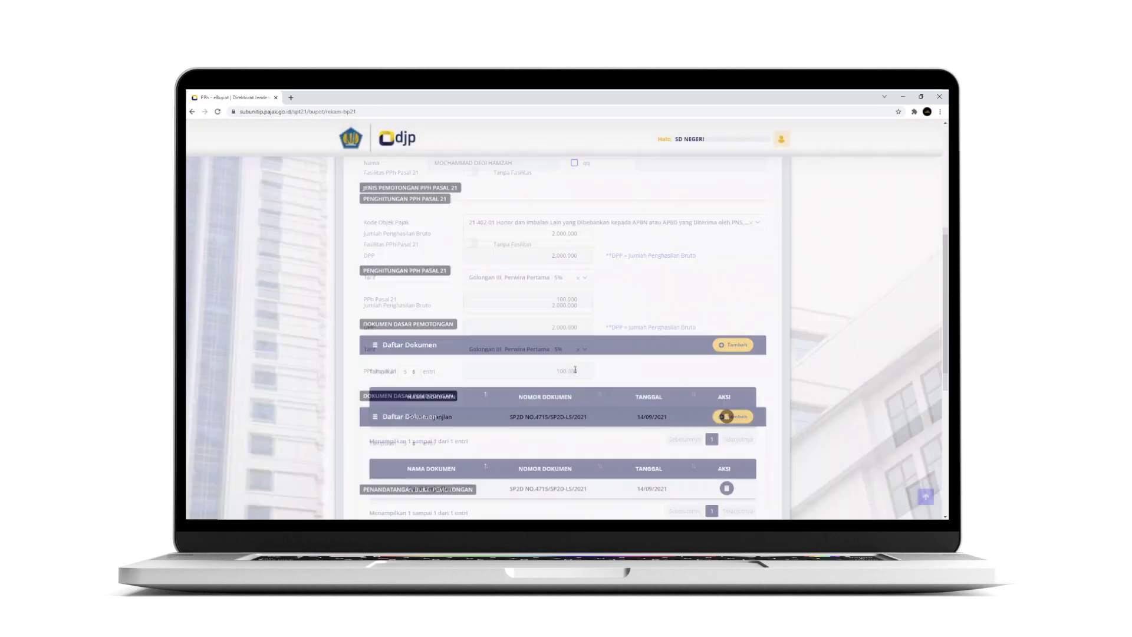
Sign as Pengurus with a chosen signer, tick the declaration, and save the slip
scroll(576, 369, down, 4)
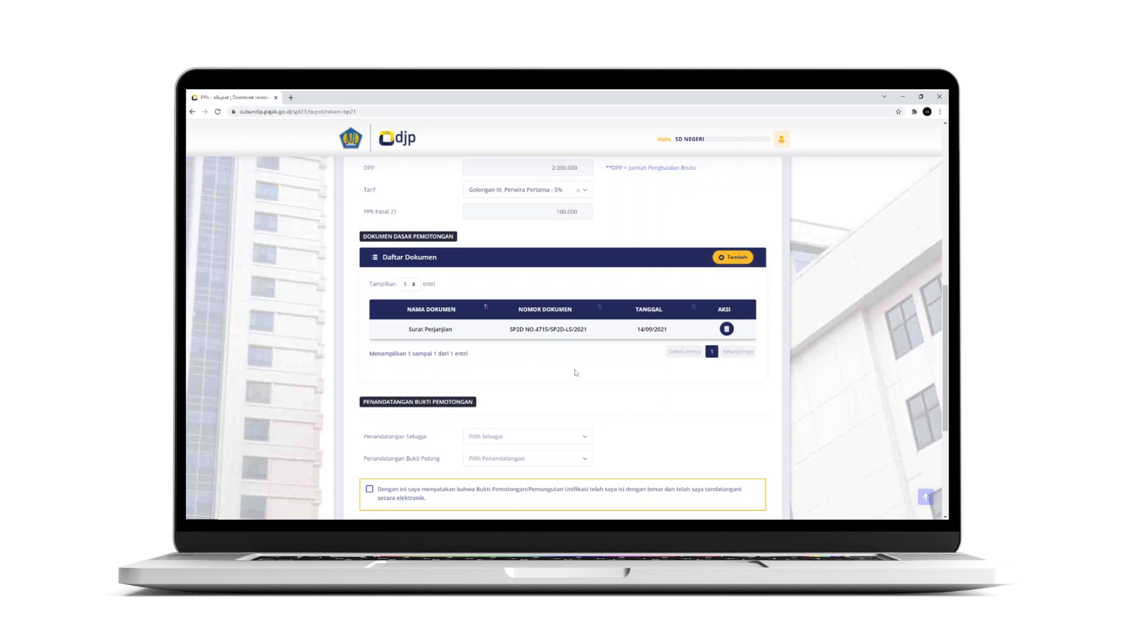
click(527, 435)
click(488, 474)
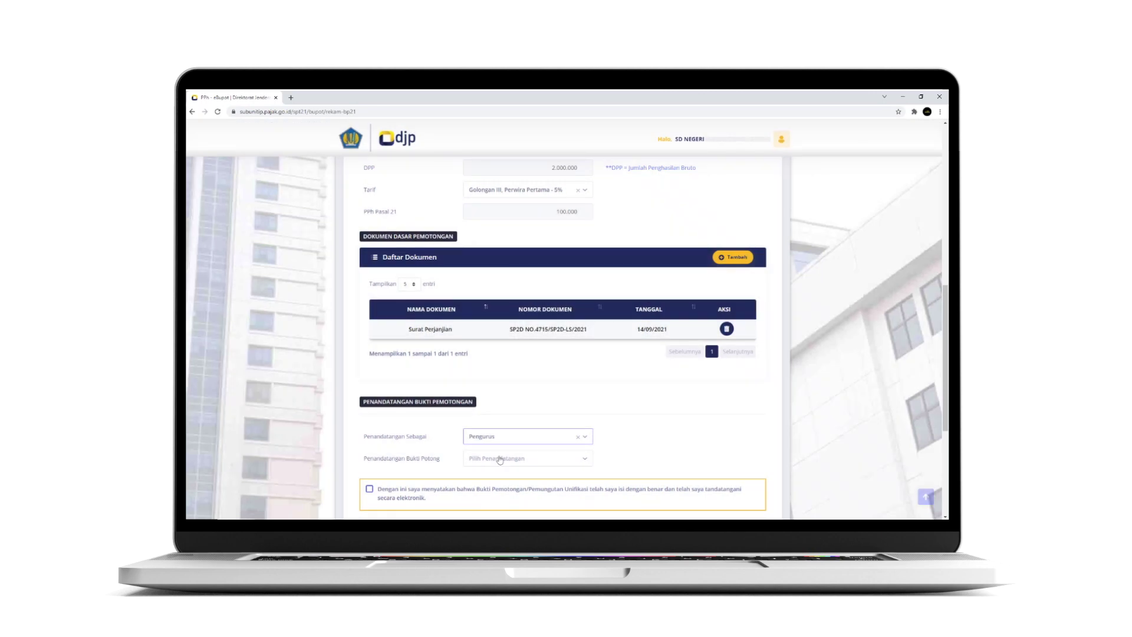
click(500, 459)
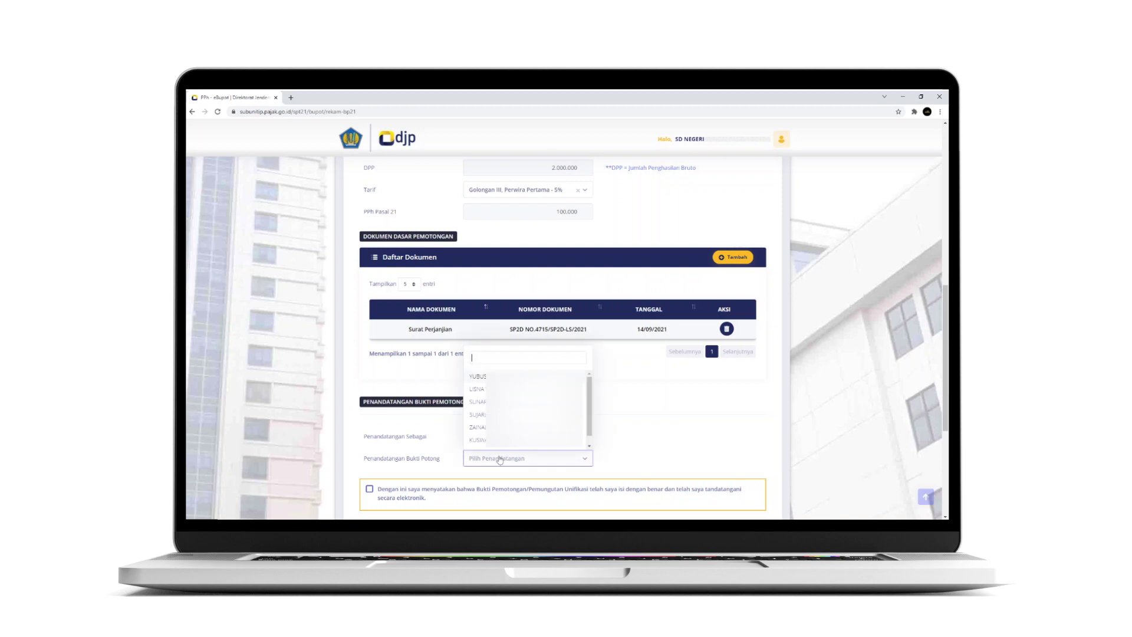
scroll(527, 407, down, 1)
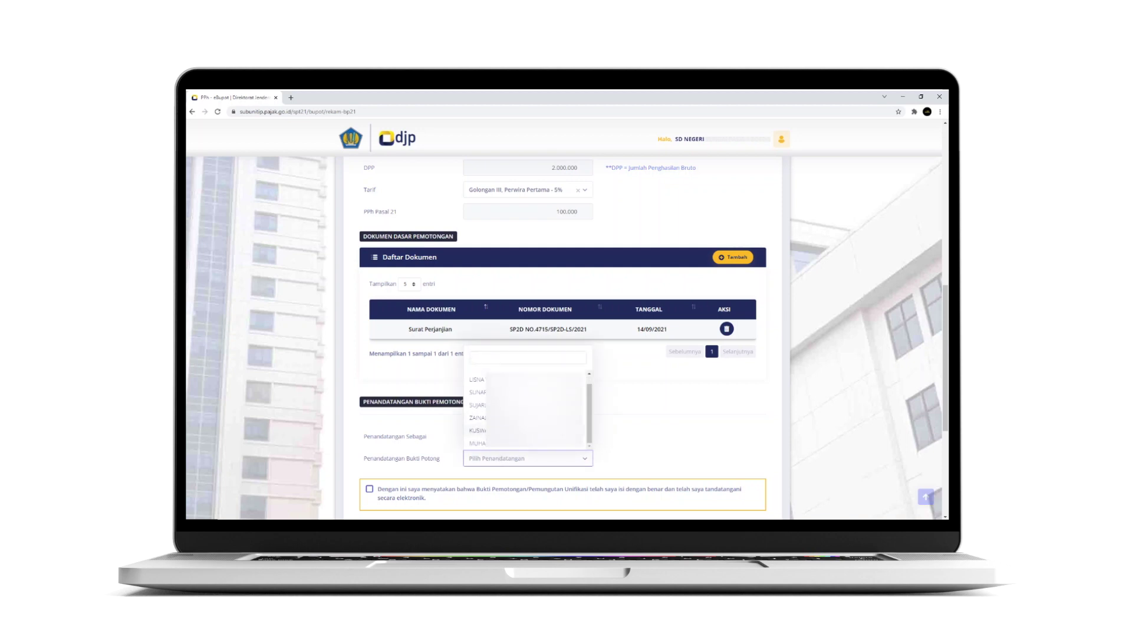
click(504, 443)
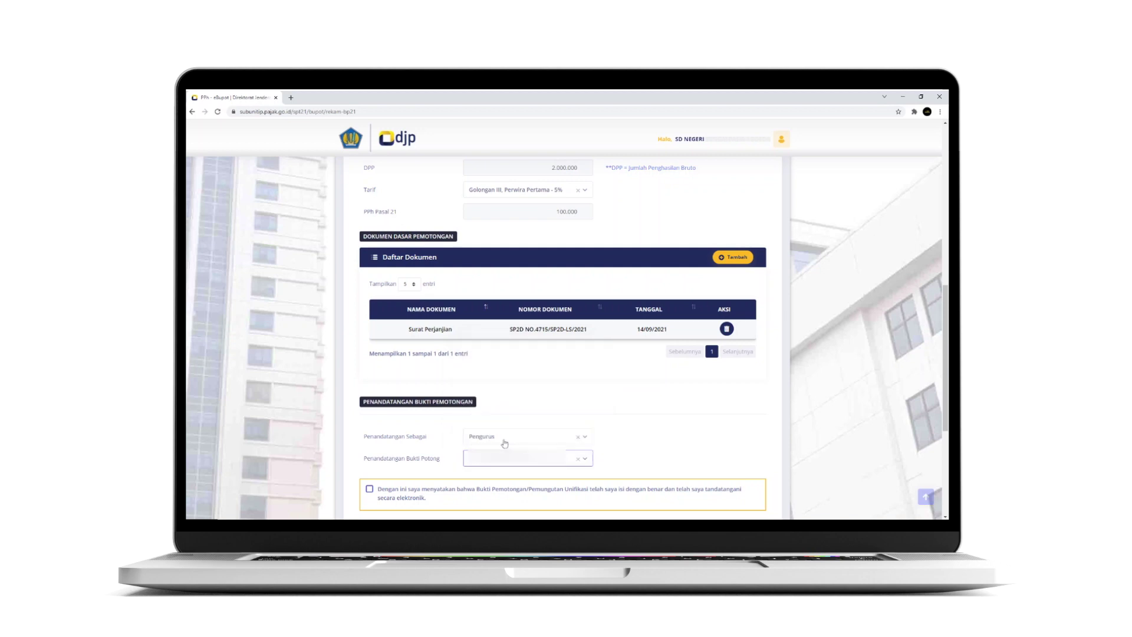
scroll(501, 455, down, 1)
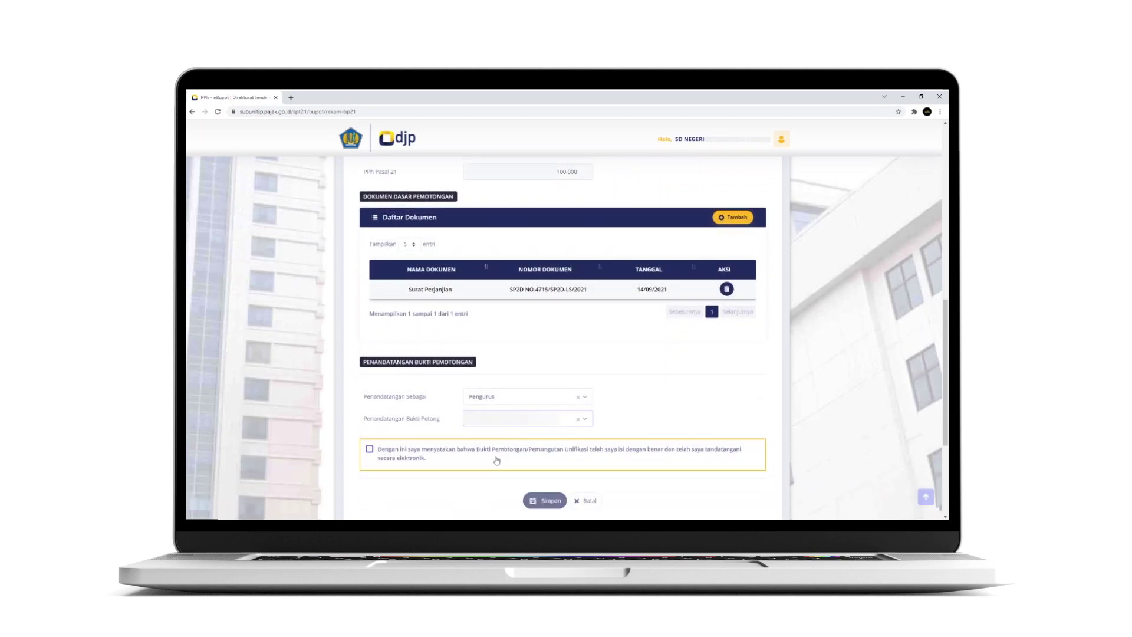
click(496, 460)
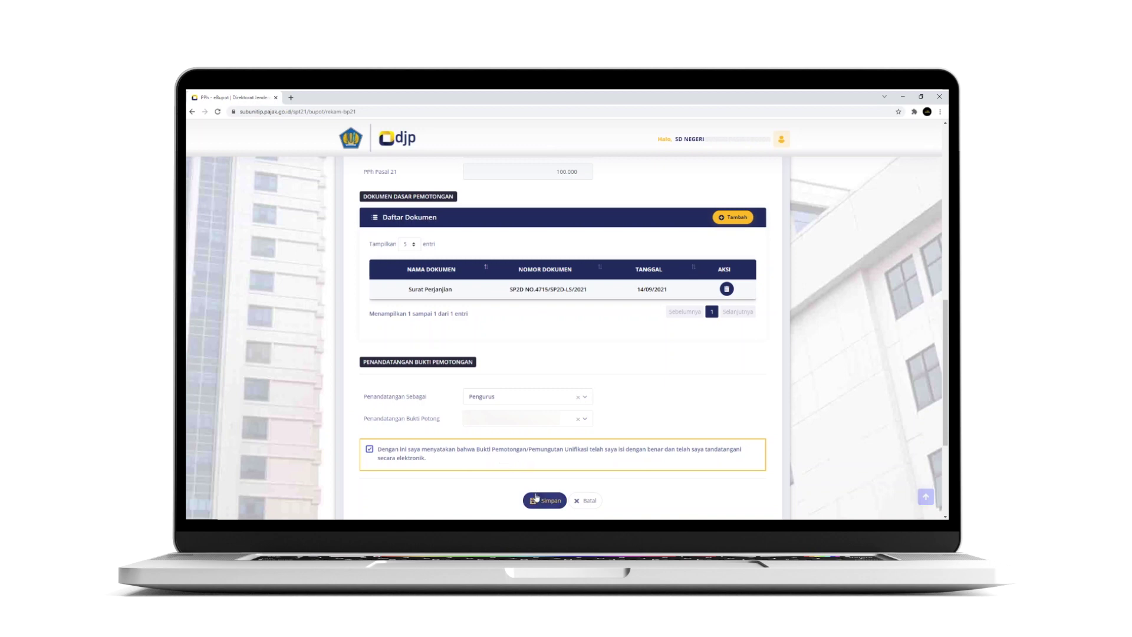
click(542, 501)
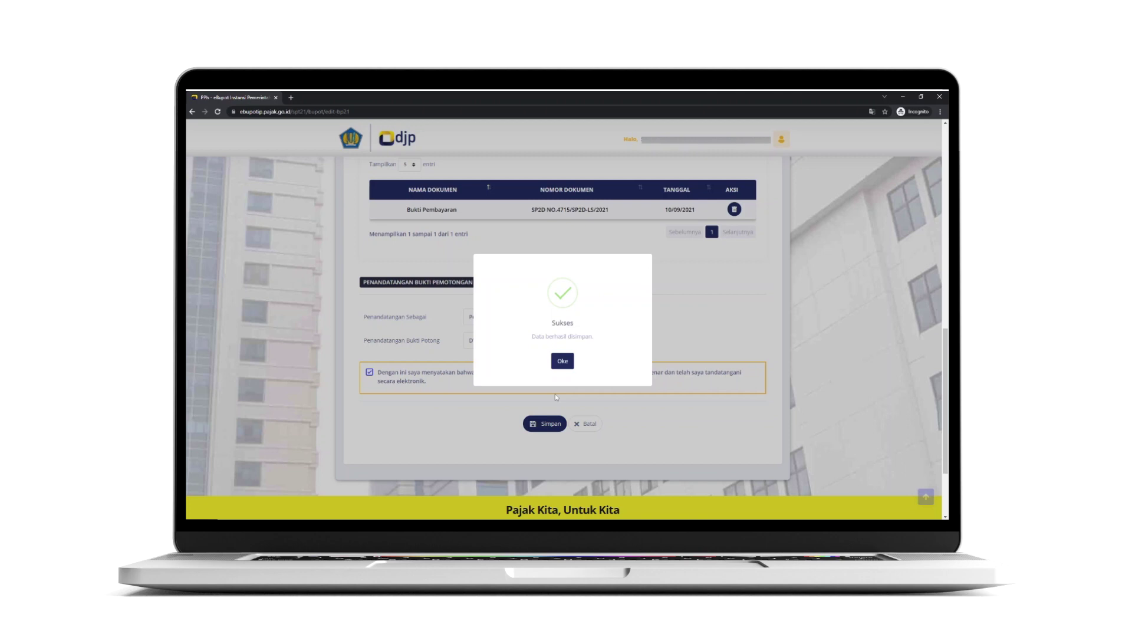
Dismiss the Sukses message to return to Daftar Bukti Potong Pasal 21
click(563, 362)
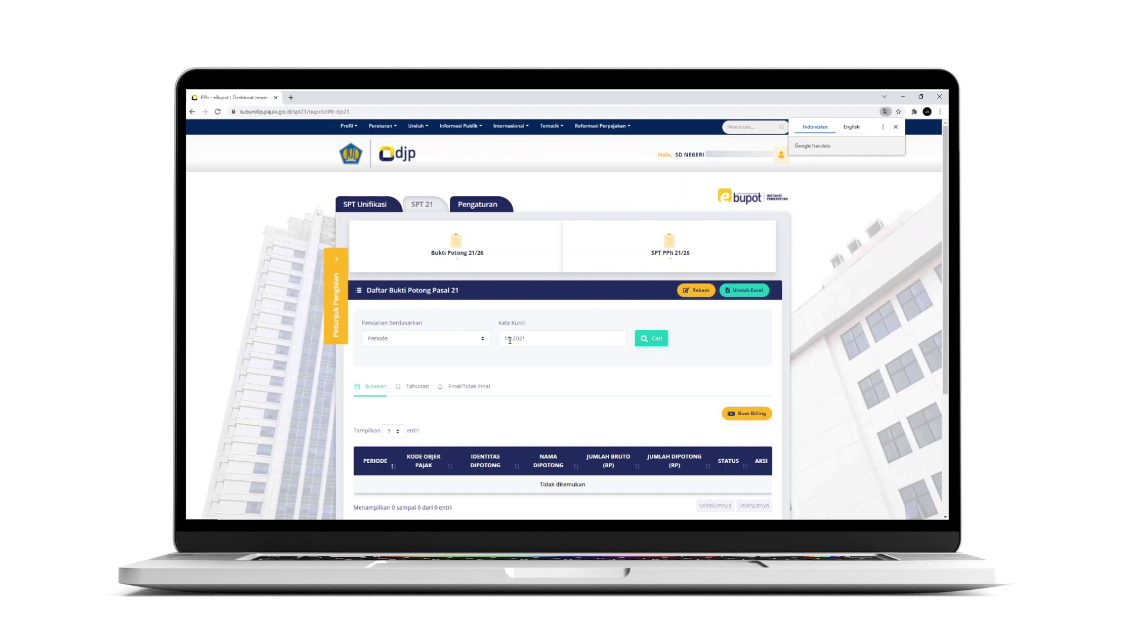
Search for period 09-2021 and view the slips in the Final/Tidak Final list
drag(510, 340, 506, 339)
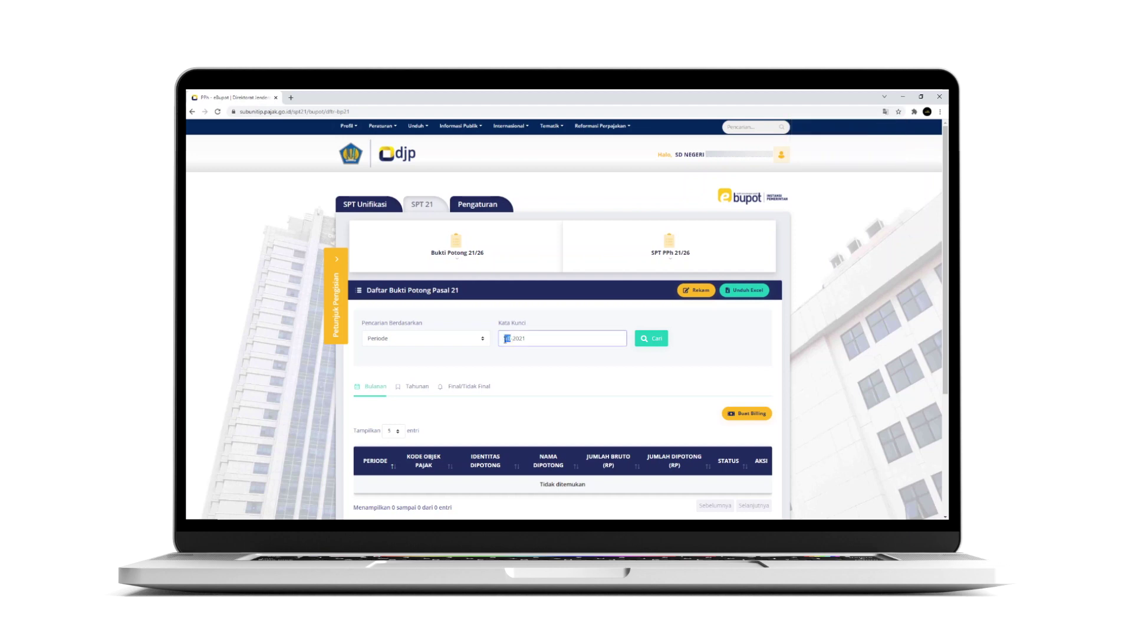
text(09)
click(661, 340)
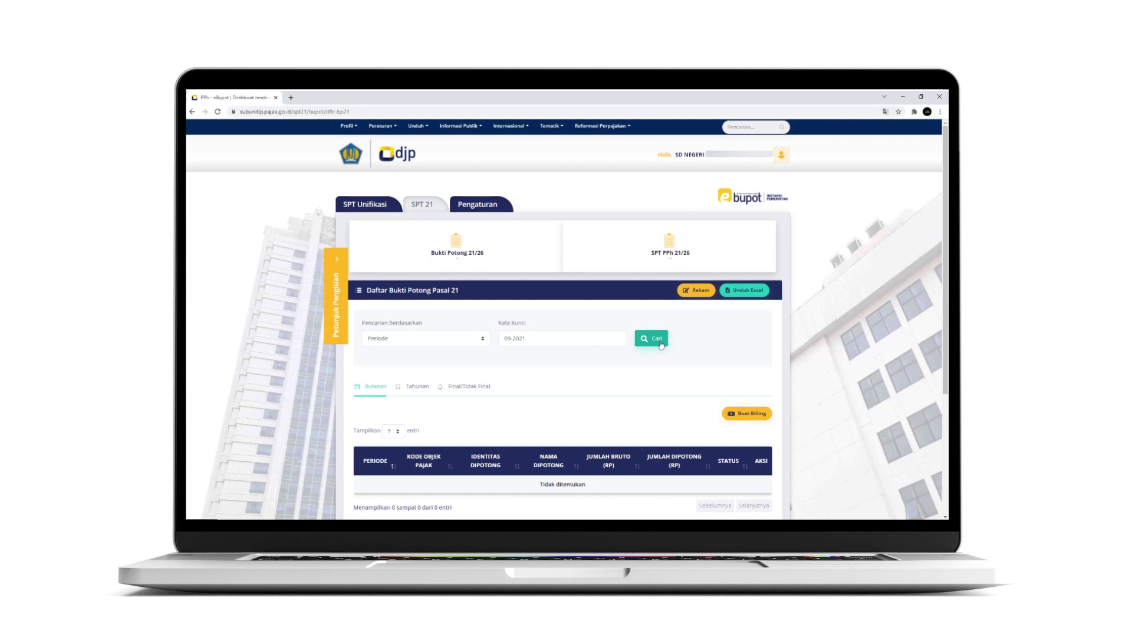
click(452, 392)
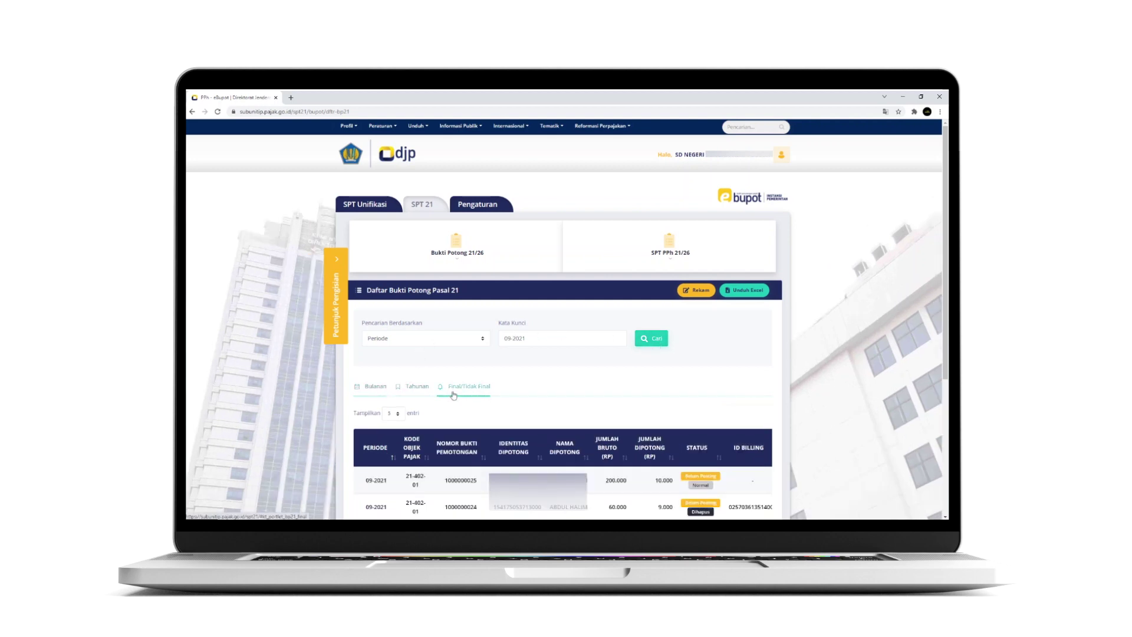
scroll(453, 395, down, 2)
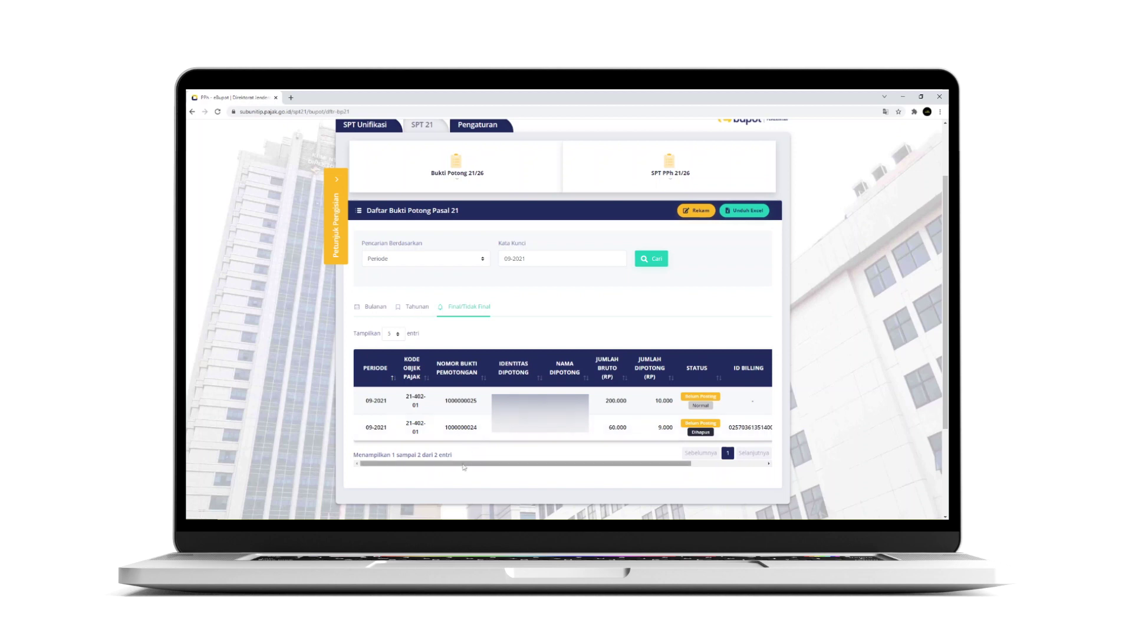
drag(463, 467, 557, 478)
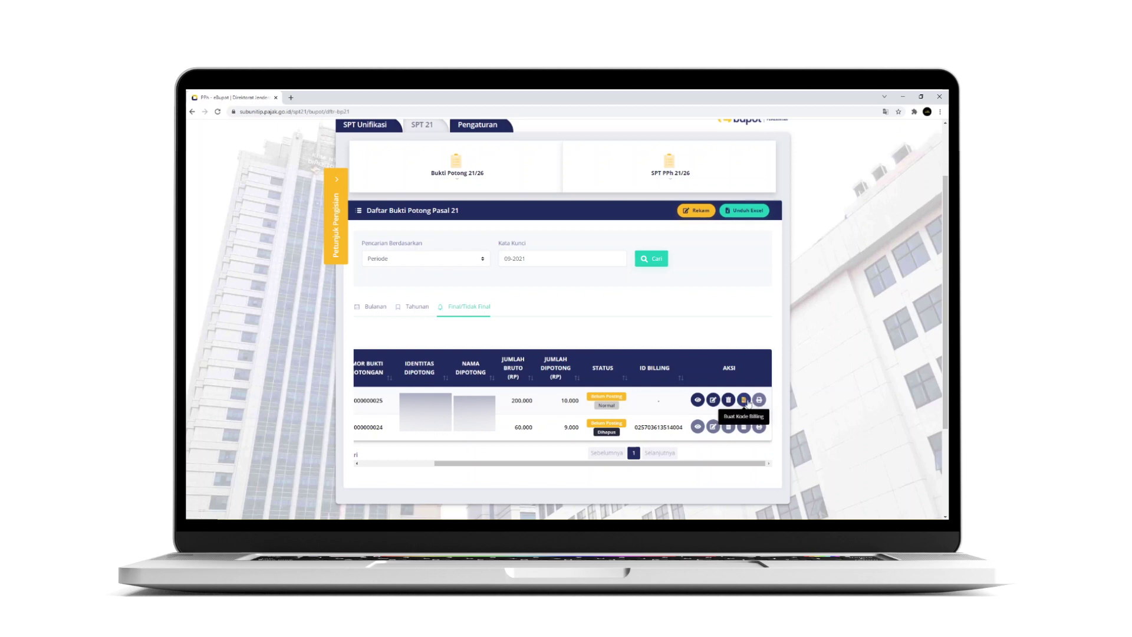
Create a billing code for the new slip and print its billing as a PDF
click(743, 400)
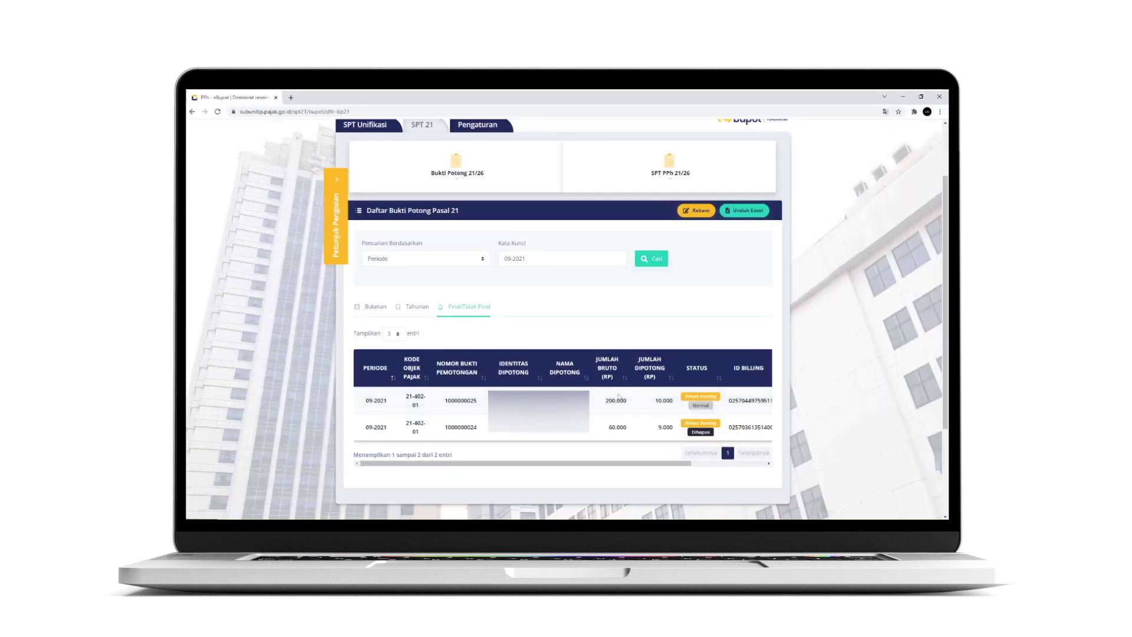
drag(595, 463, 669, 465)
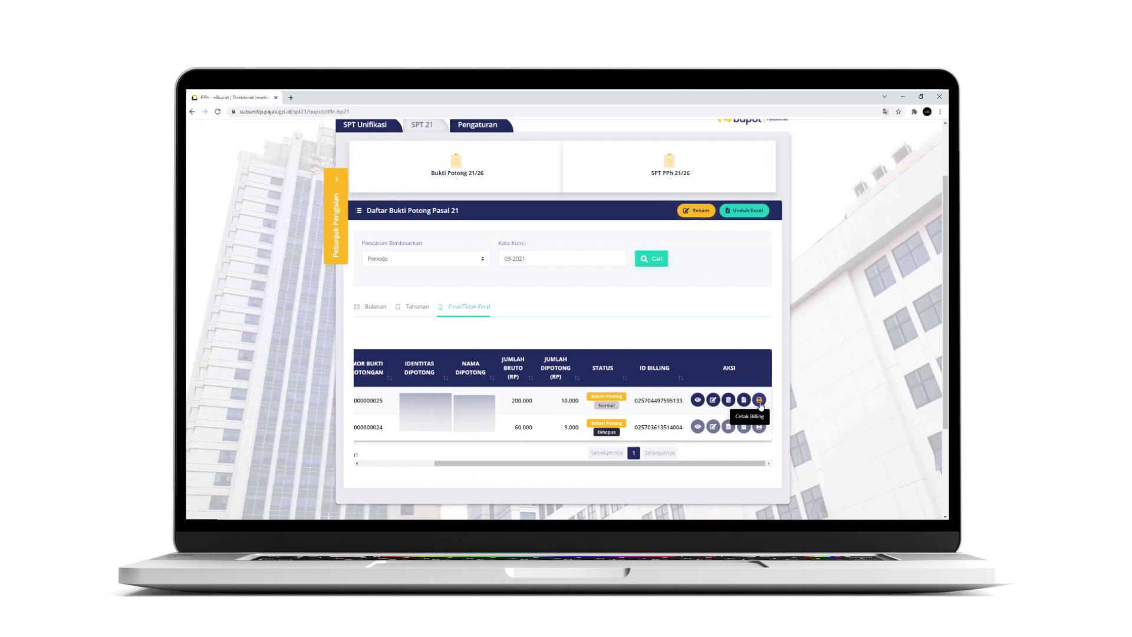
click(759, 400)
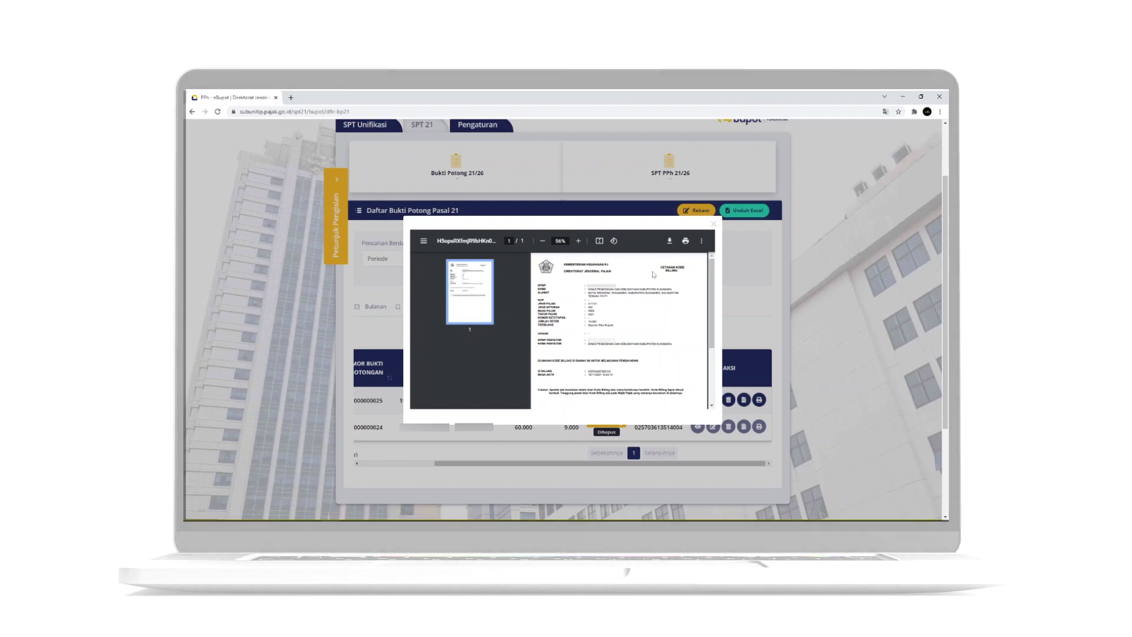
scroll(653, 274, down, 3)
scroll(619, 331, up, 3)
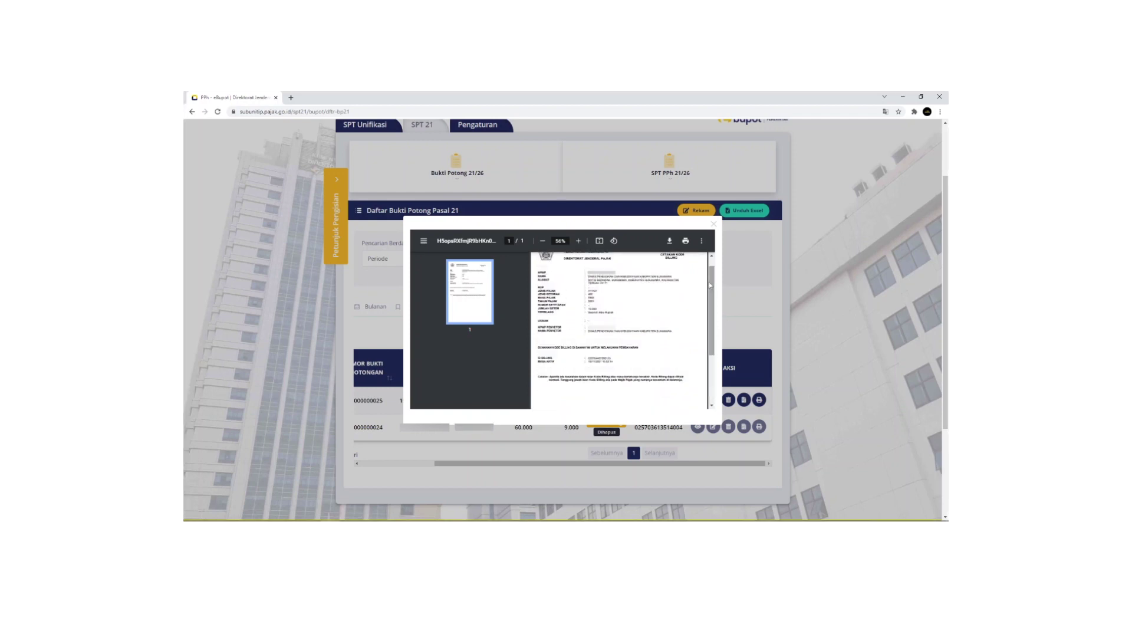